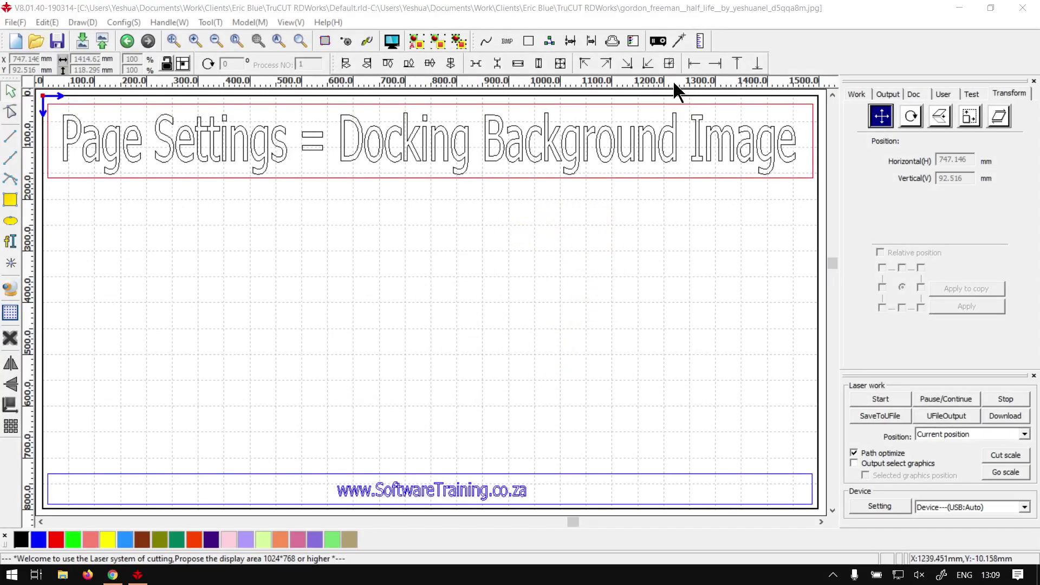
Bring the TruCUT RDWorks window with the 'Docking Background Image' title into focus
click(504, 15)
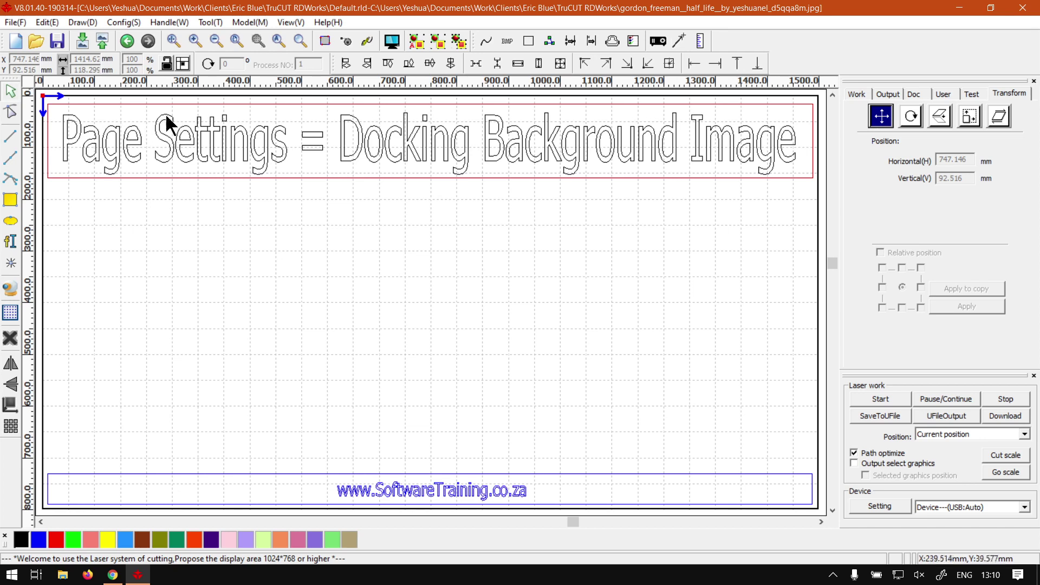
click(142, 23)
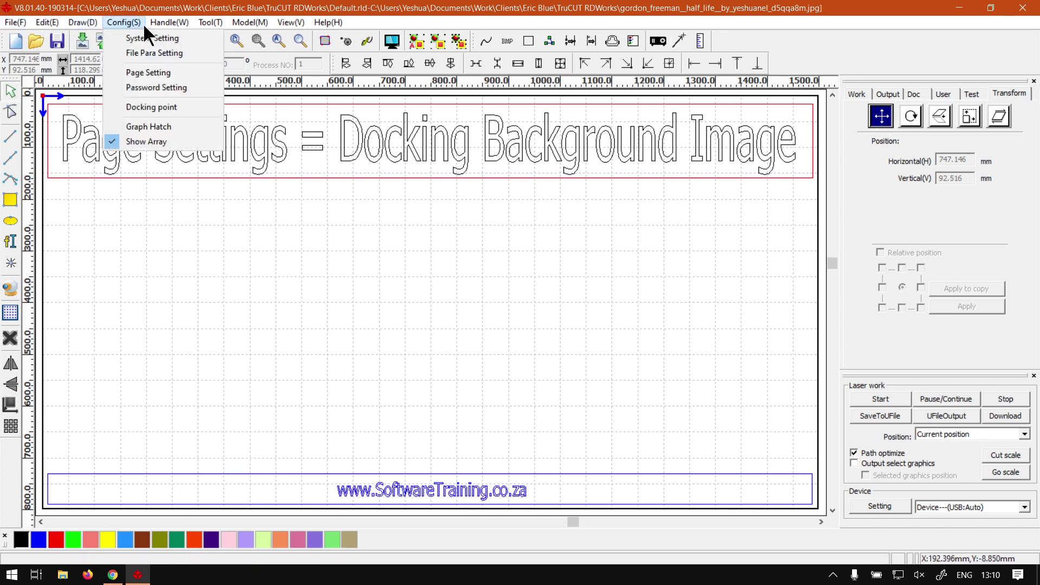
click(145, 72)
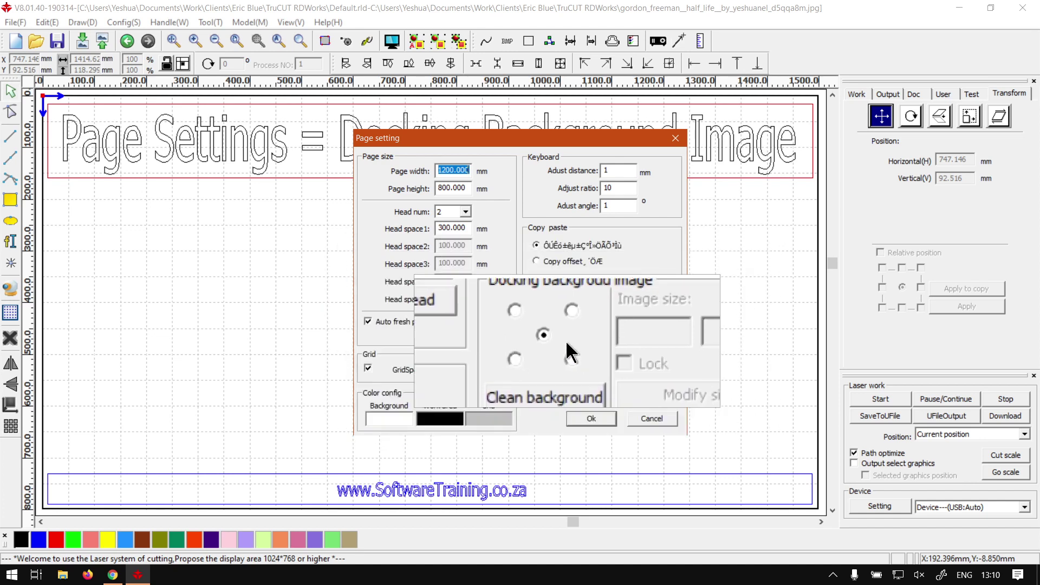
click(641, 421)
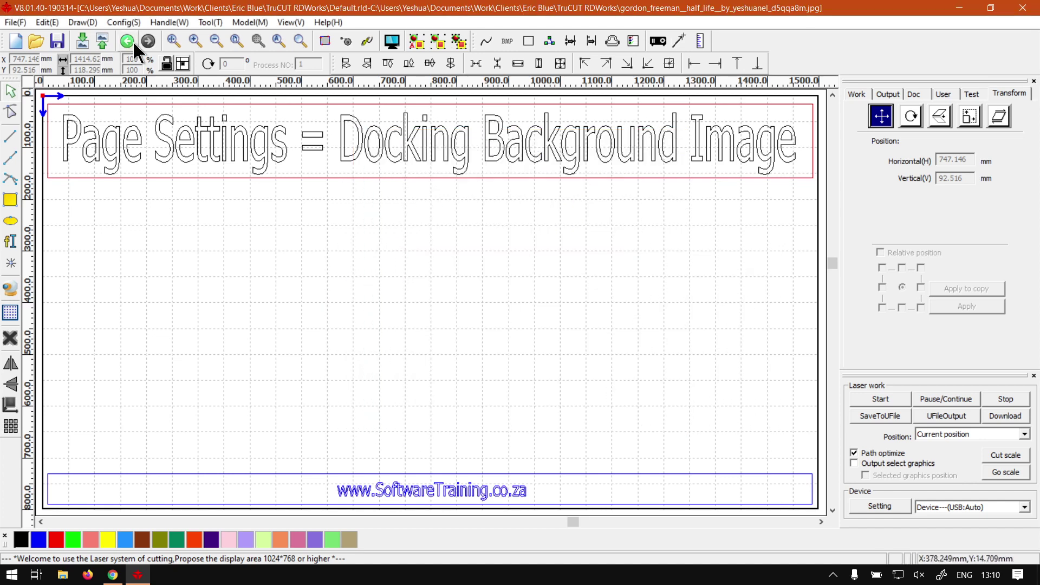
Import the Star image from File > Import background as the canvas background
click(14, 22)
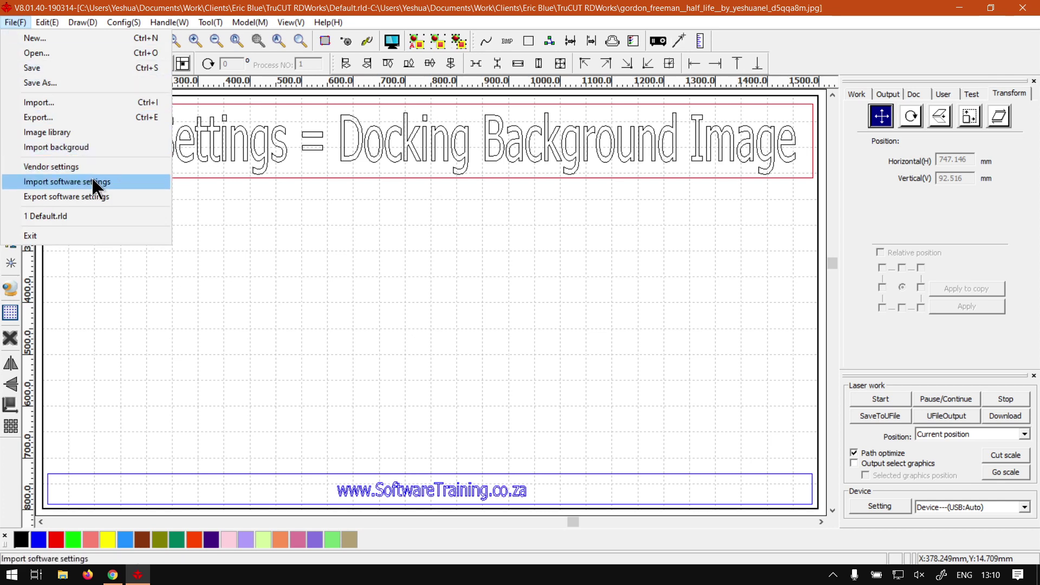
click(75, 150)
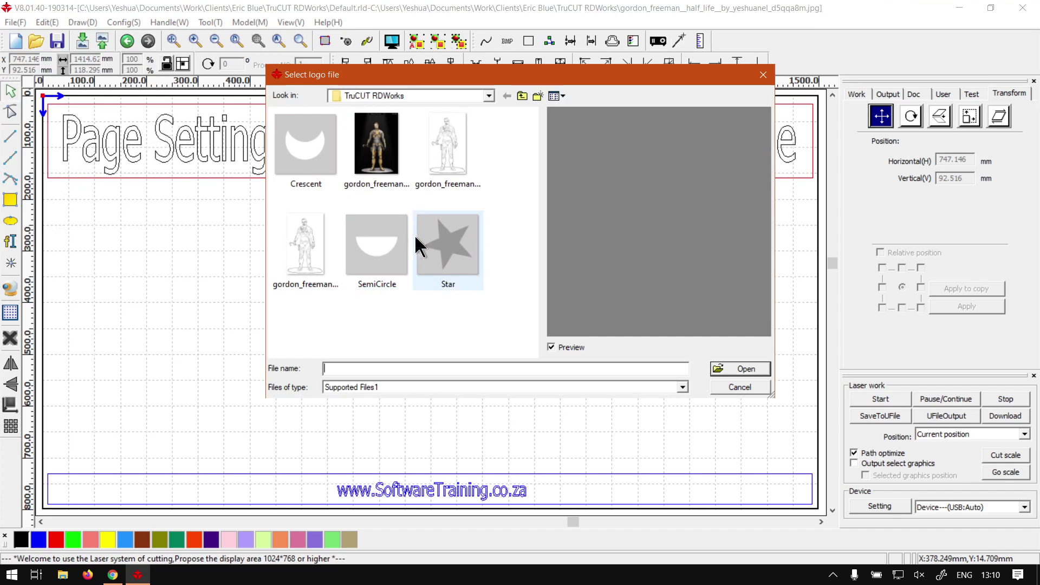
click(421, 247)
click(745, 366)
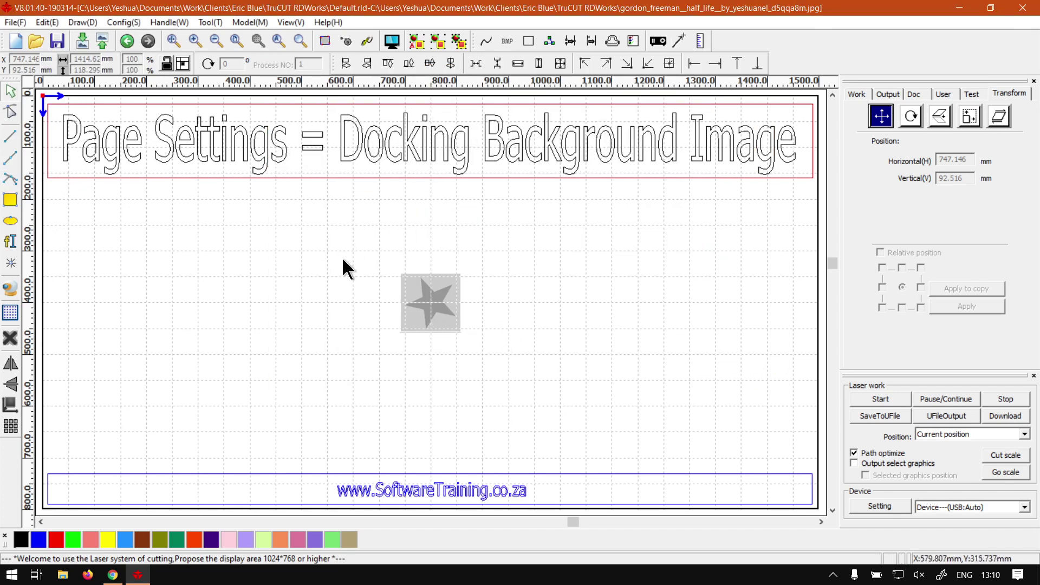
Clear the docked Star background in Config > Page Setting and confirm with Ok
click(124, 22)
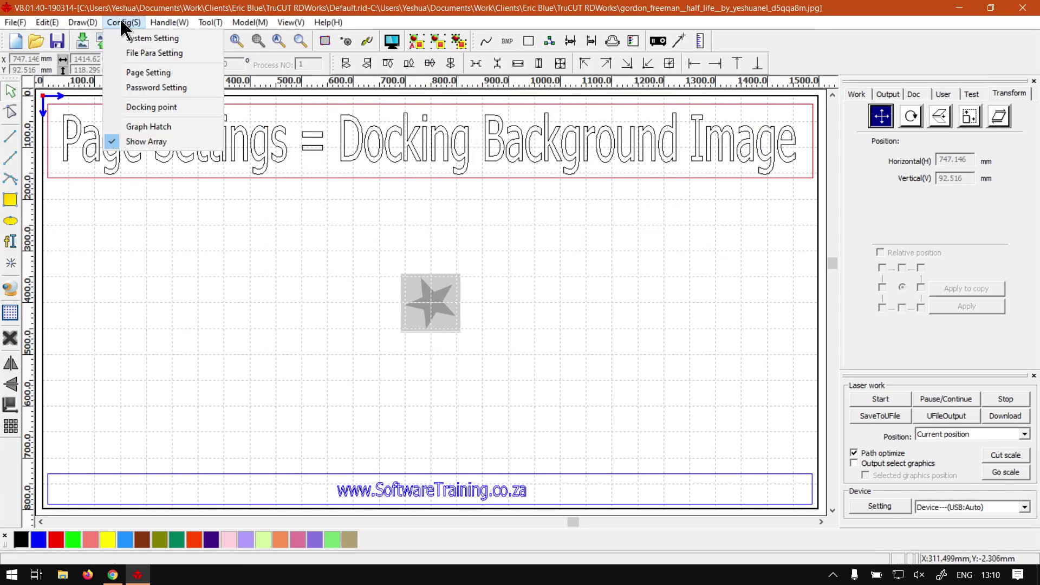
click(149, 73)
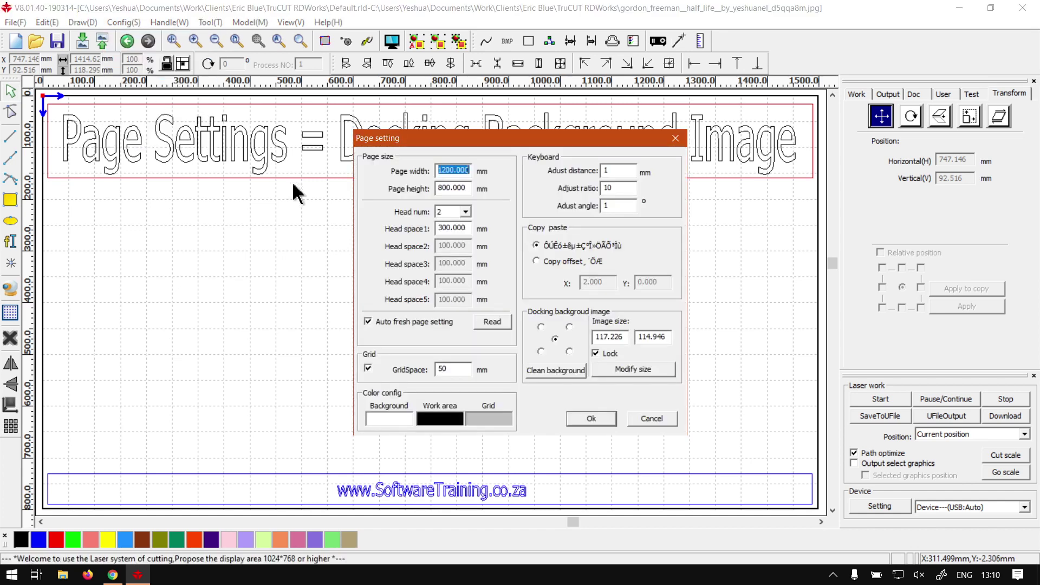
click(567, 371)
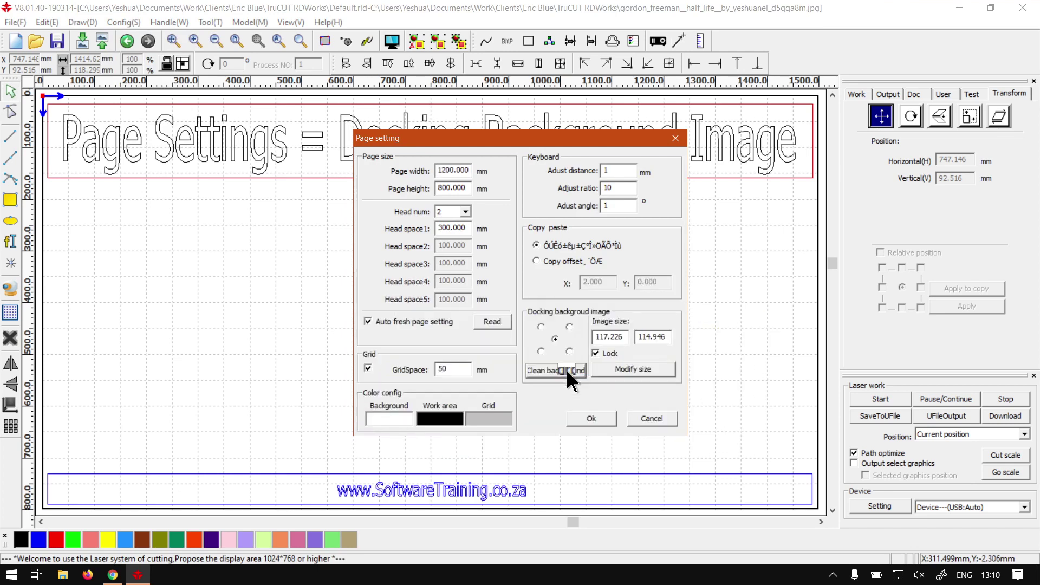
click(588, 424)
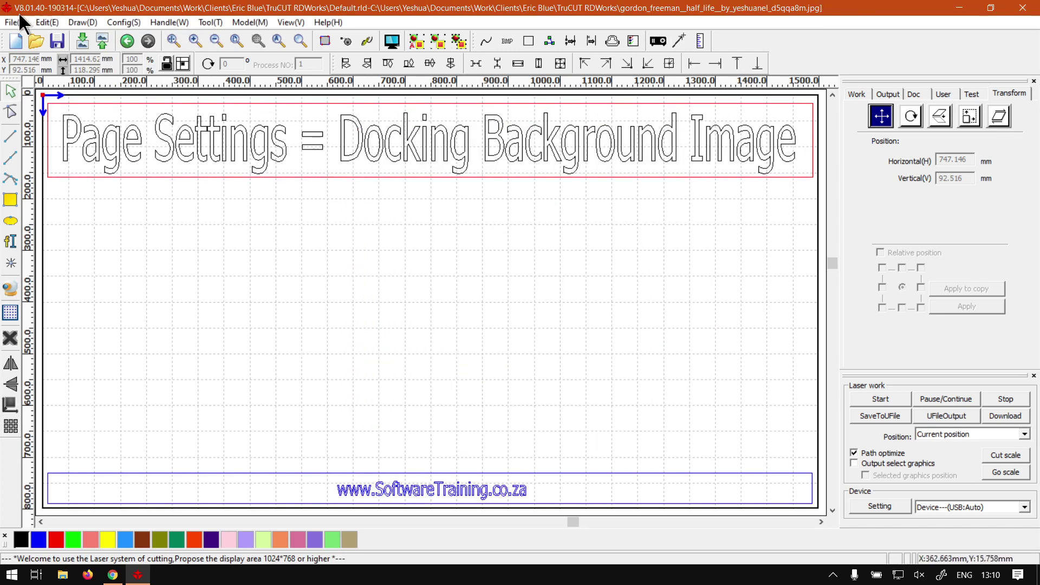
Reopen Page Setting to verify the background is gone, then close it
click(135, 22)
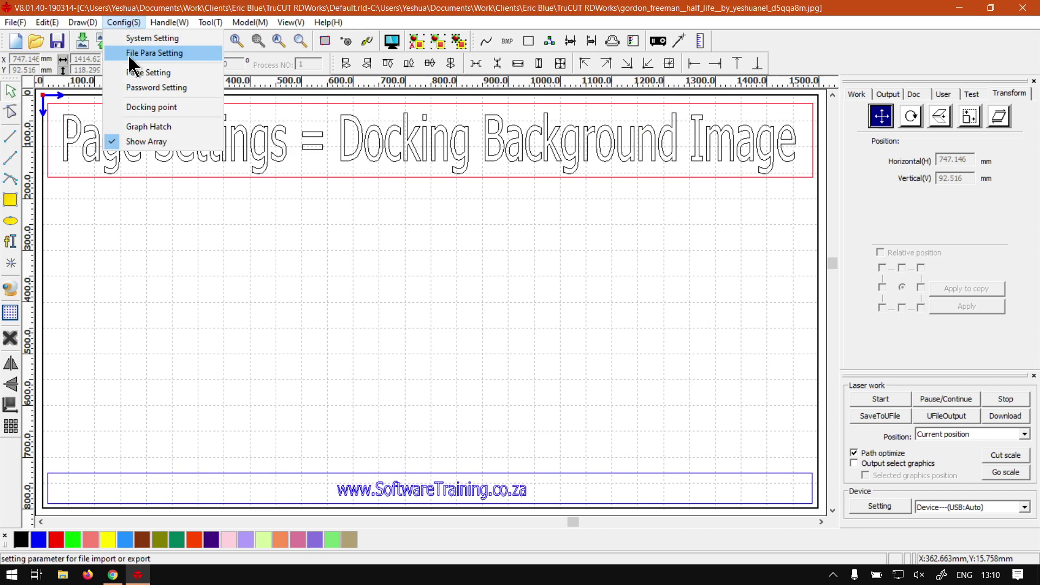
click(146, 72)
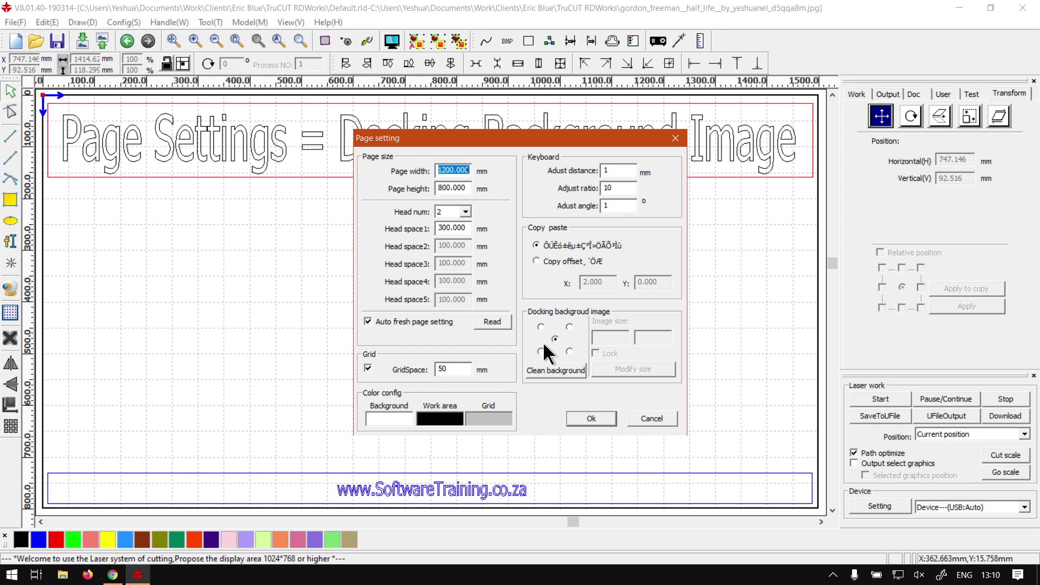
click(606, 418)
Dock the Star picture again via File > Import background
click(15, 22)
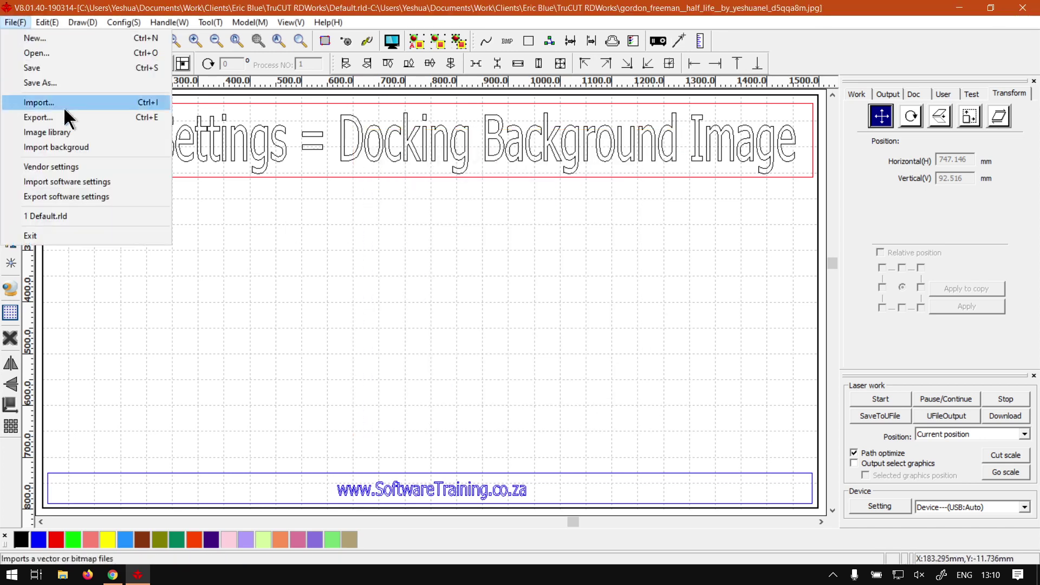
click(61, 104)
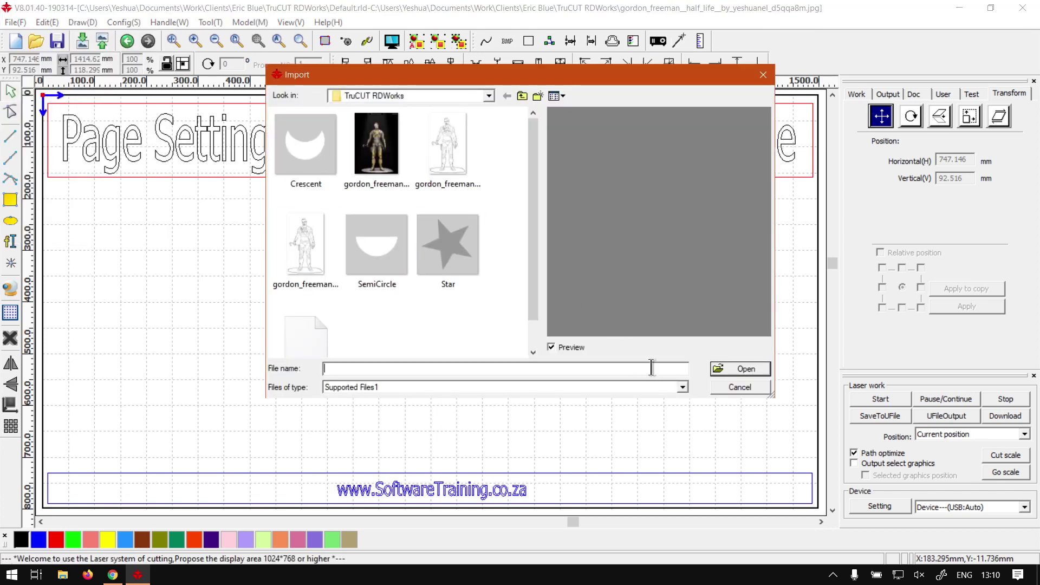
click(754, 386)
click(15, 22)
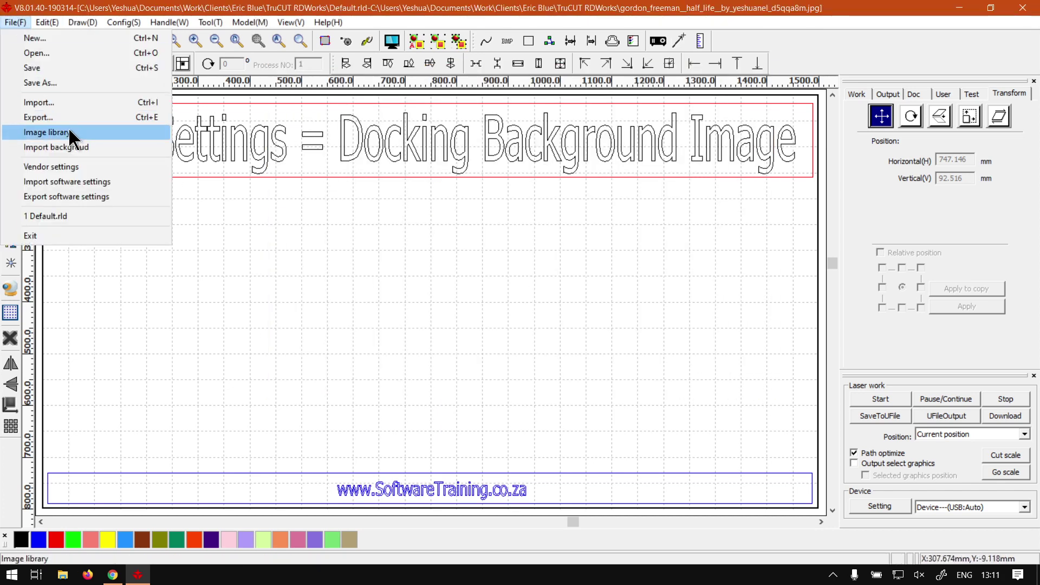
click(75, 148)
click(448, 244)
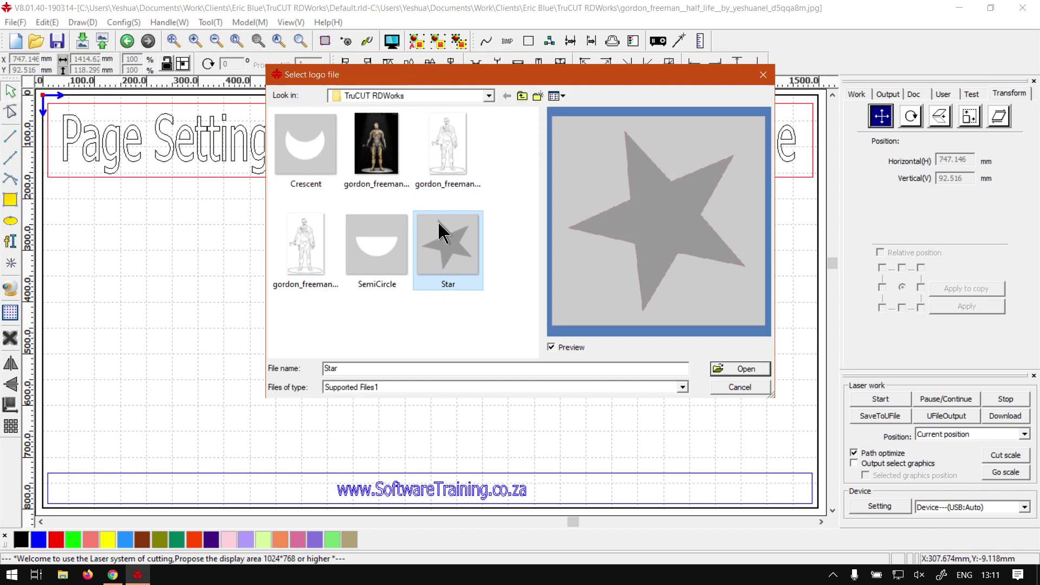
click(740, 370)
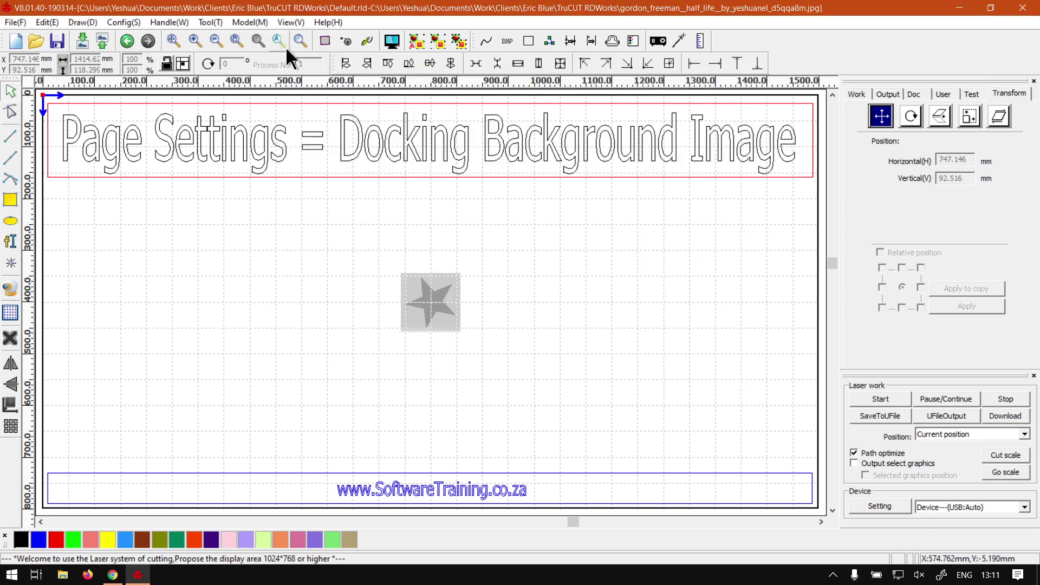
click(124, 23)
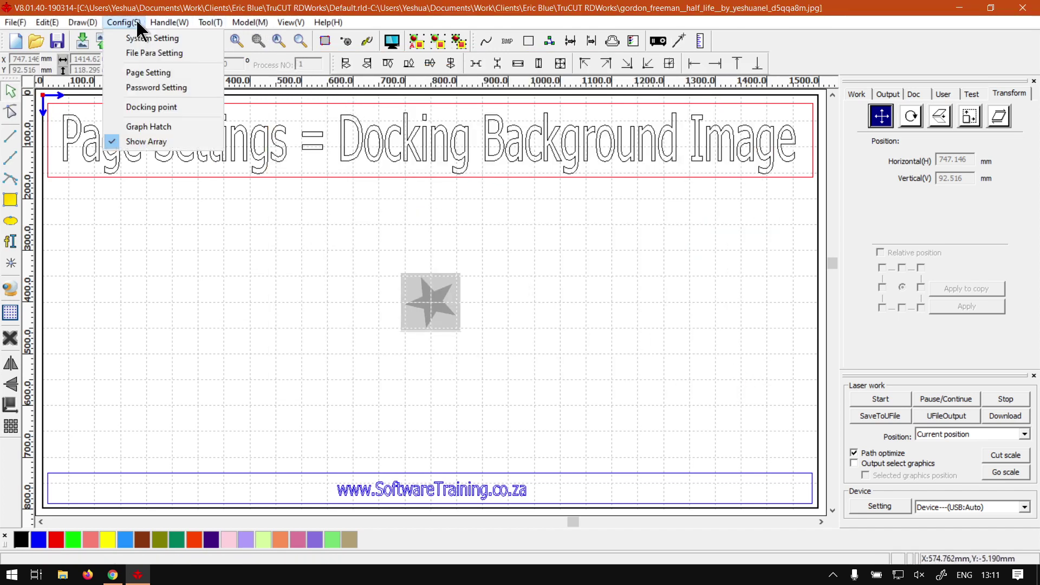
In Page Setting, set the background image width to 400 with Lock on and apply Modify size
click(155, 72)
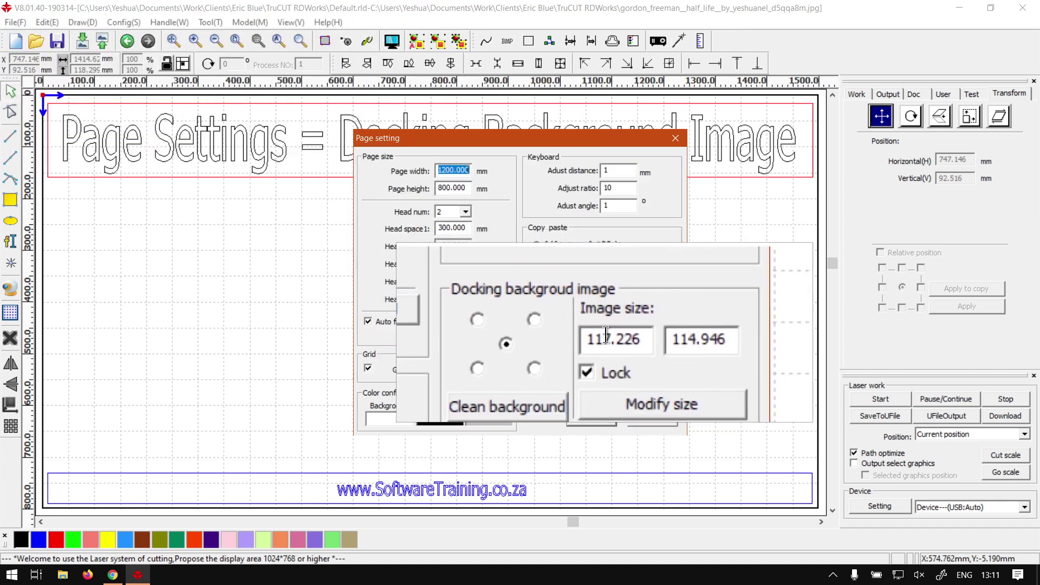
drag(623, 339, 588, 344)
text(400)
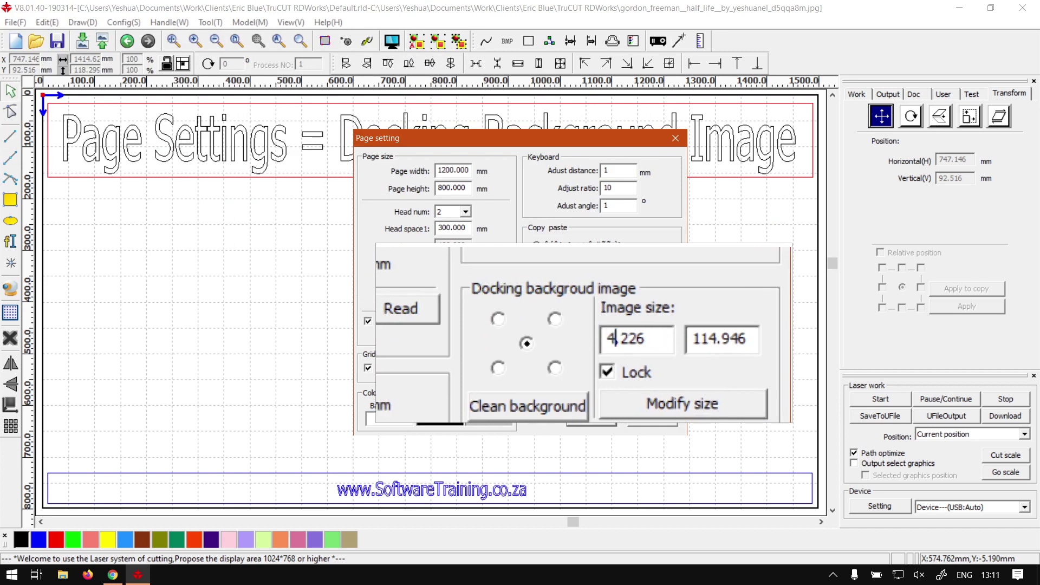
click(638, 337)
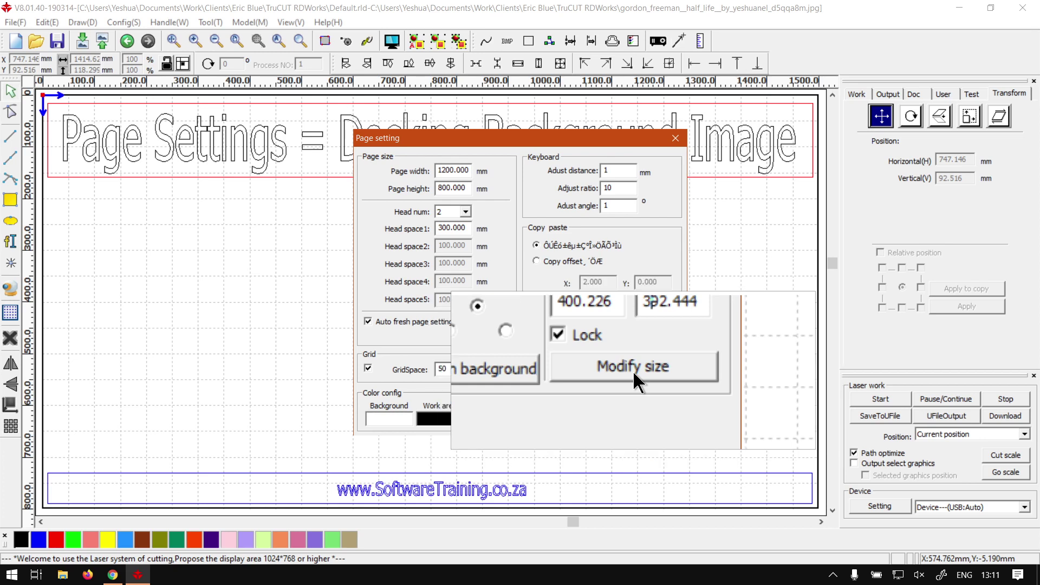
click(633, 369)
click(592, 418)
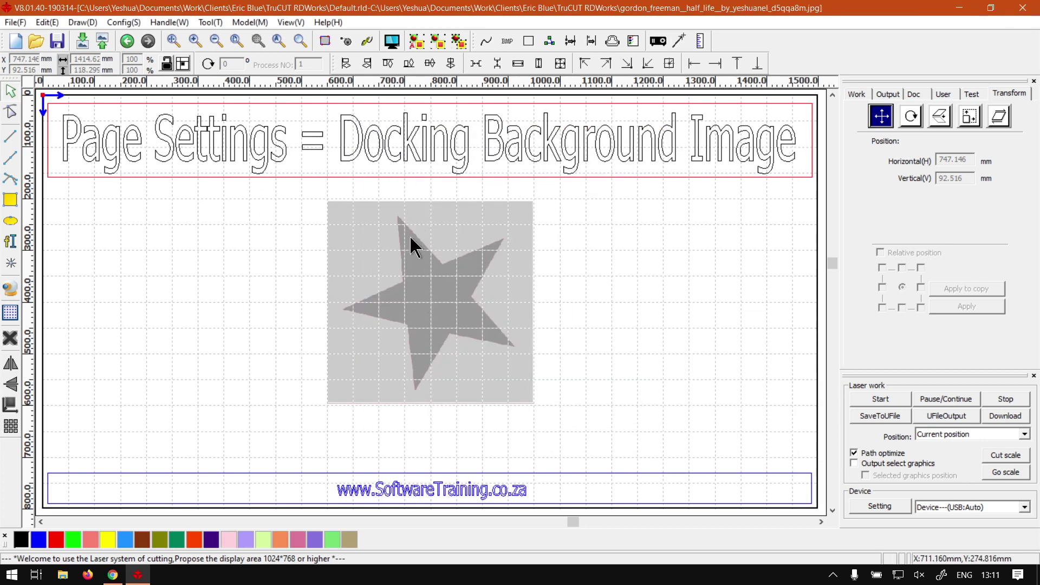
scroll(406, 233, up, 2)
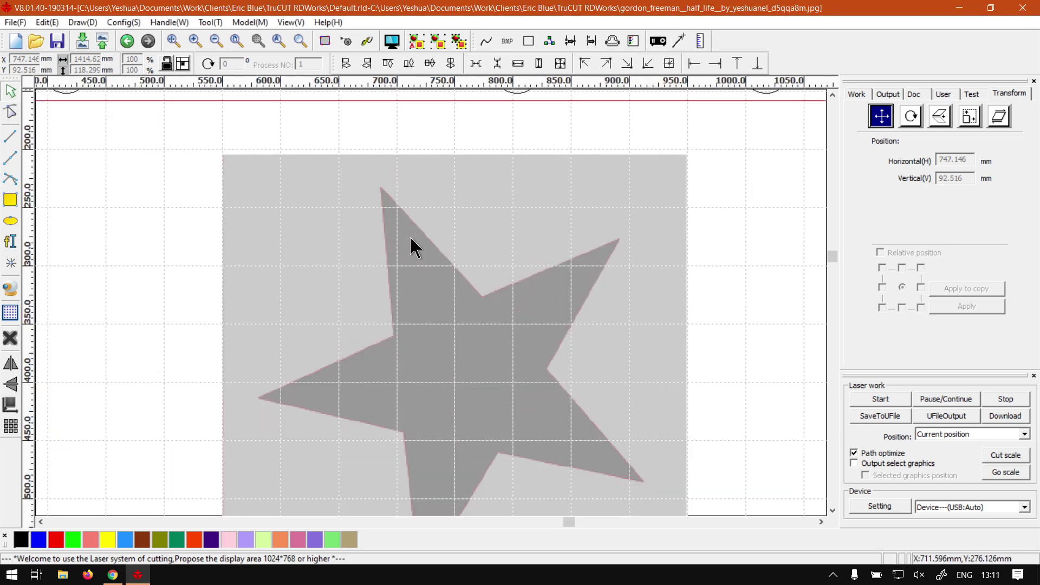
click(10, 159)
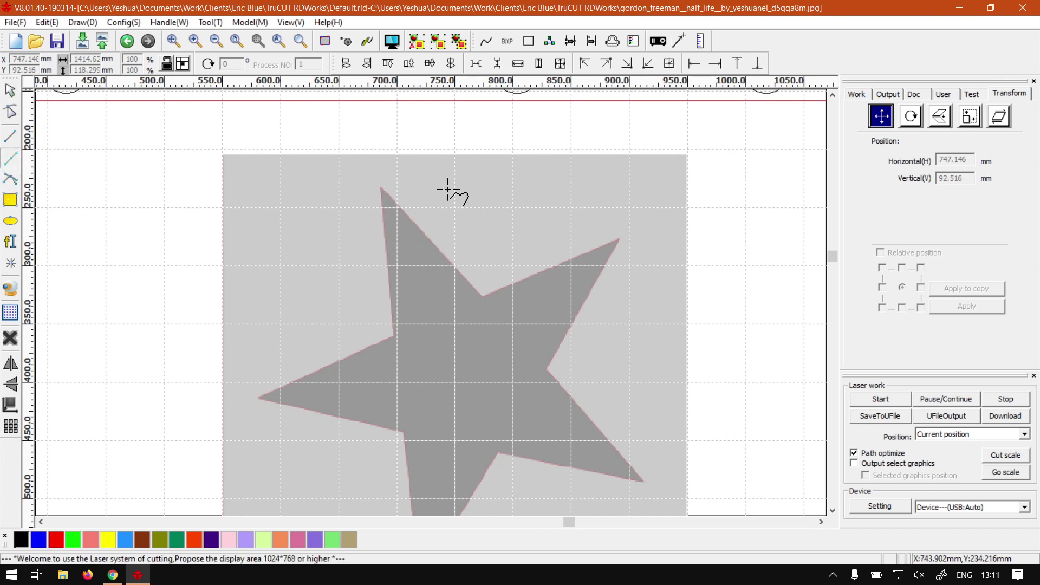
click(380, 189)
click(485, 299)
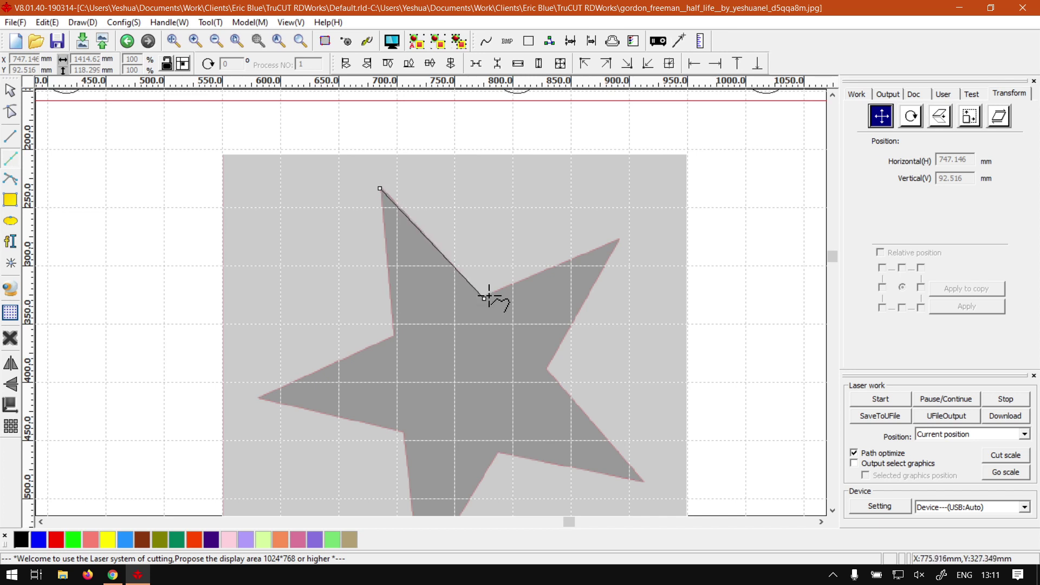
click(621, 238)
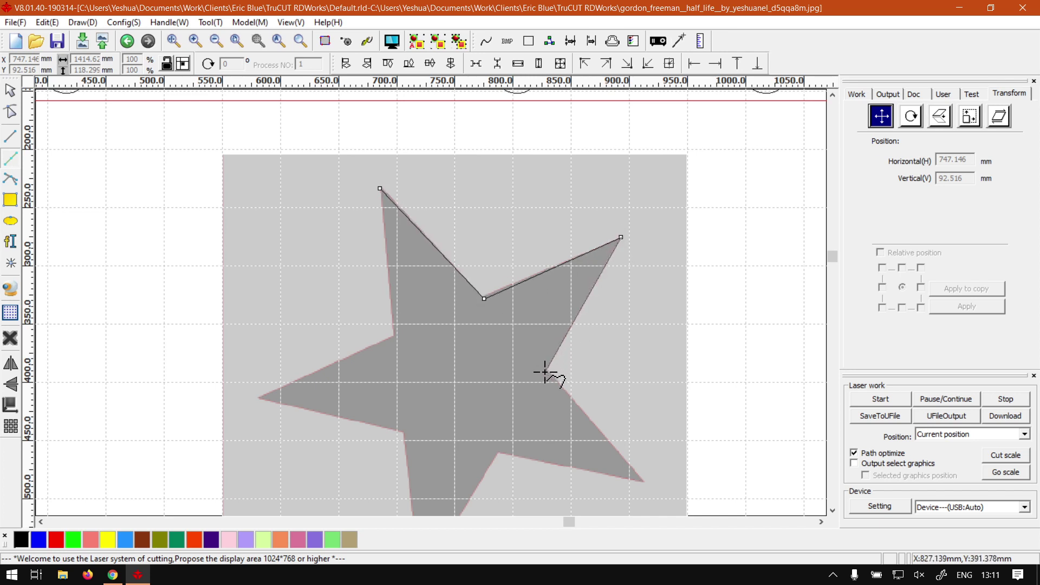
click(547, 370)
right_click(552, 286)
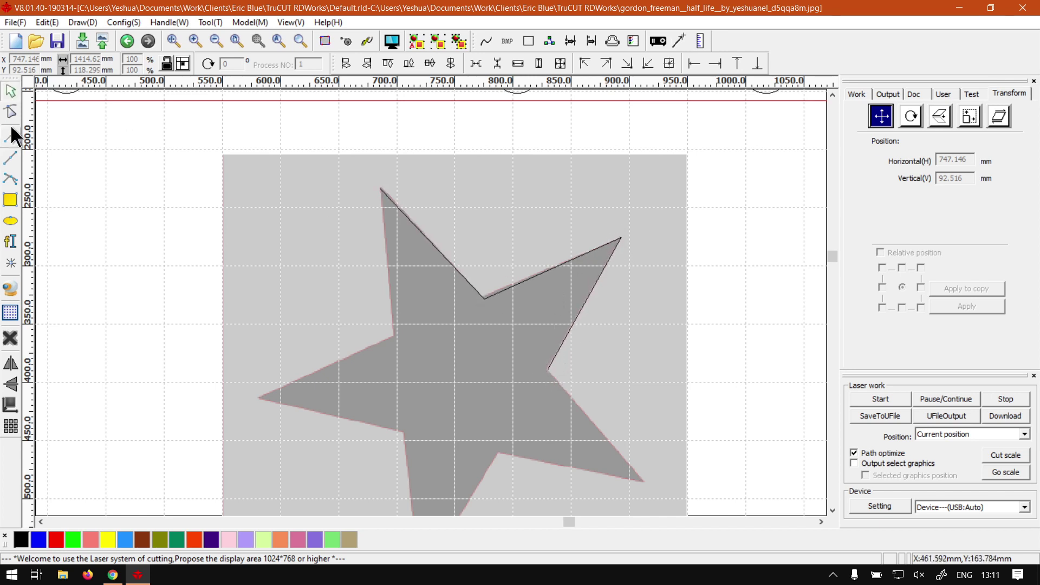
click(233, 42)
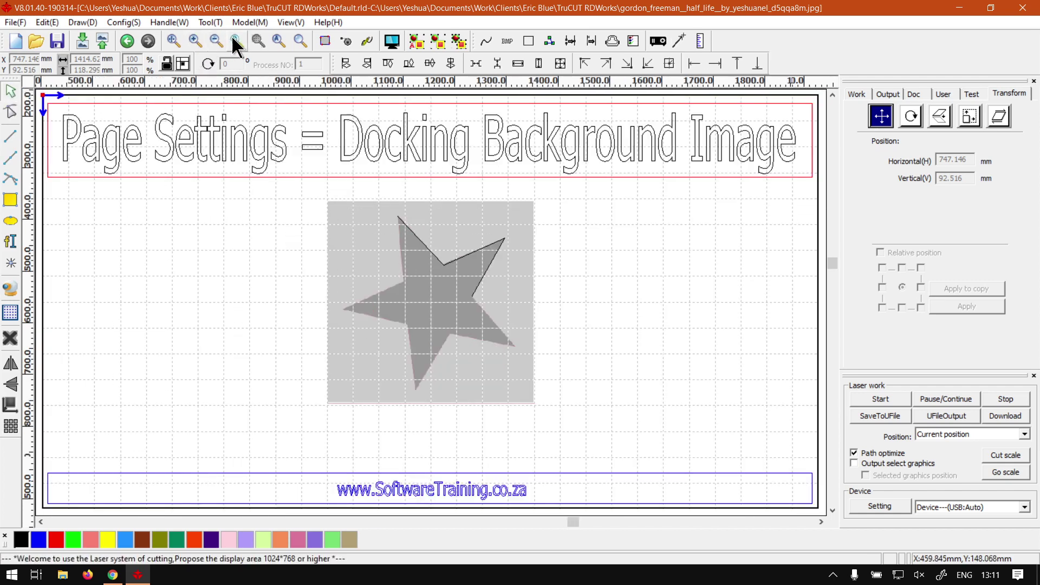
click(474, 251)
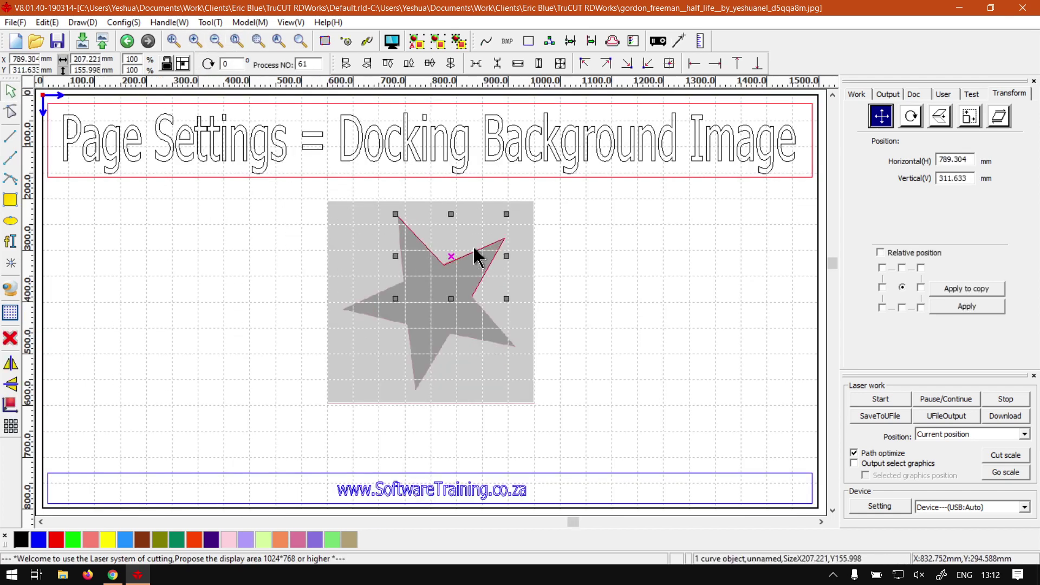
key(Delete)
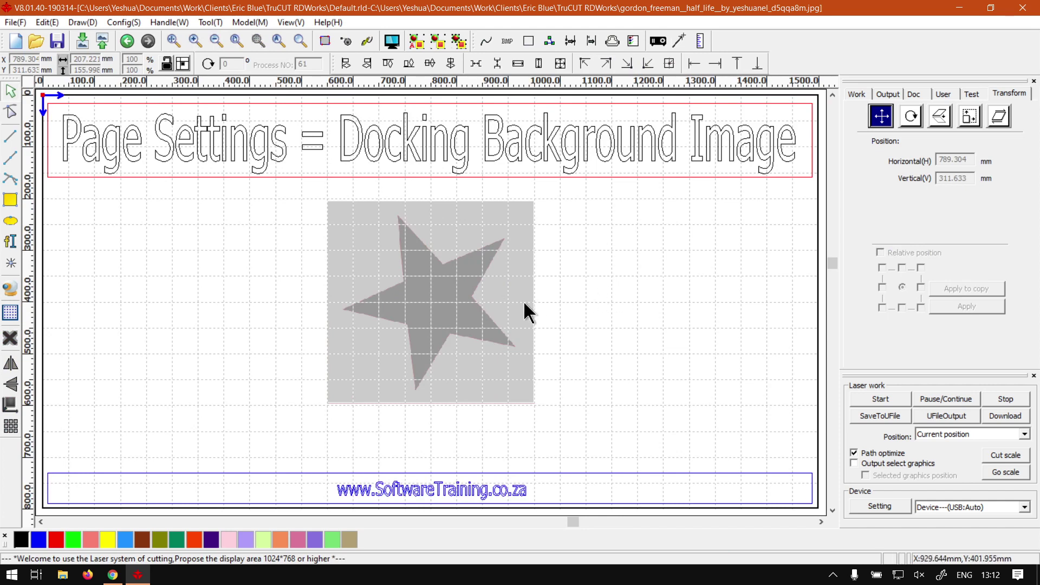
click(169, 22)
mouse_move(124, 22)
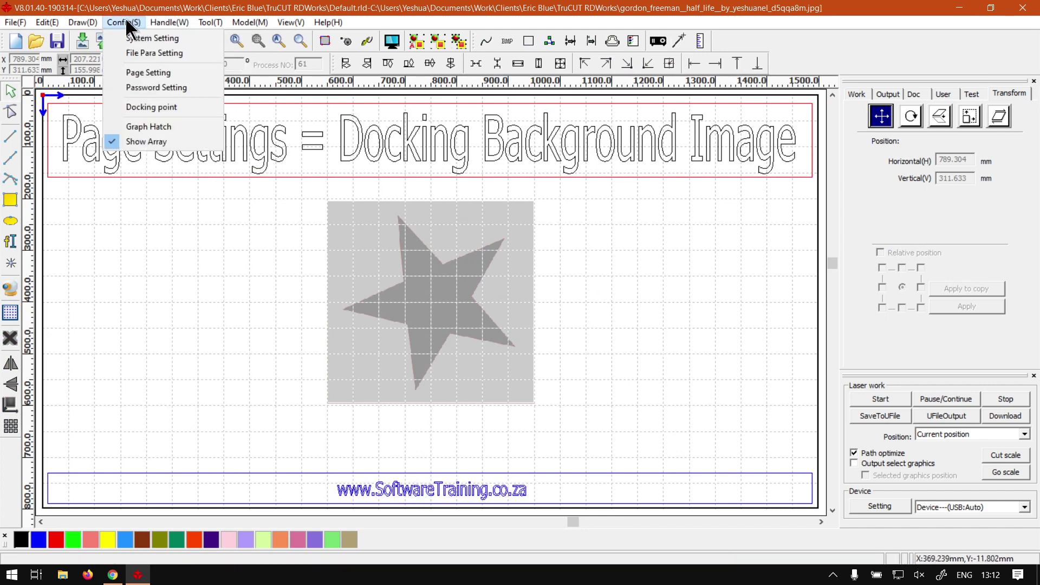
click(141, 71)
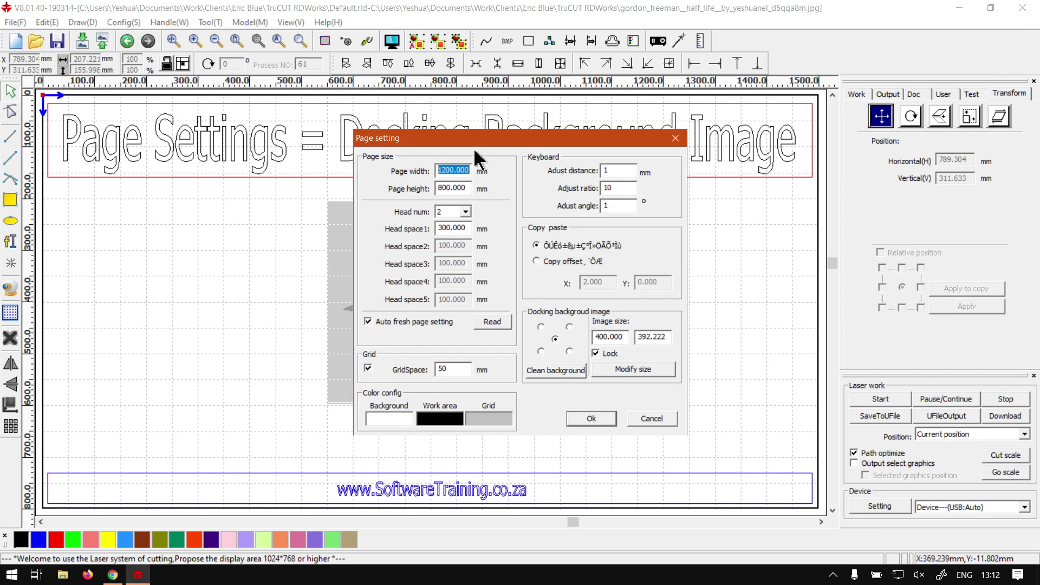
click(667, 420)
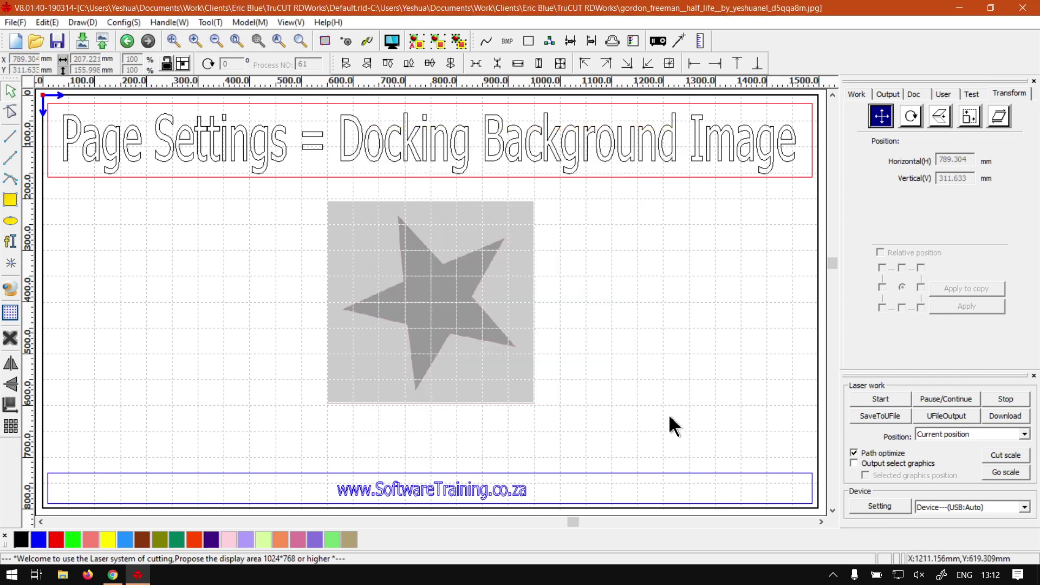
Minimise RDWorks to reveal the softwaretraining.co.za home page in Chrome
click(143, 579)
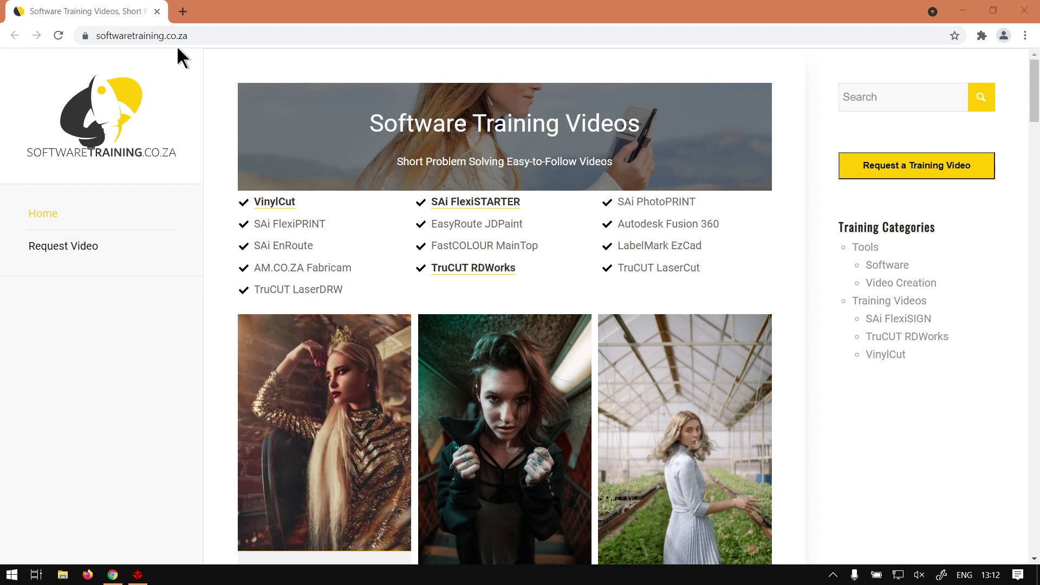